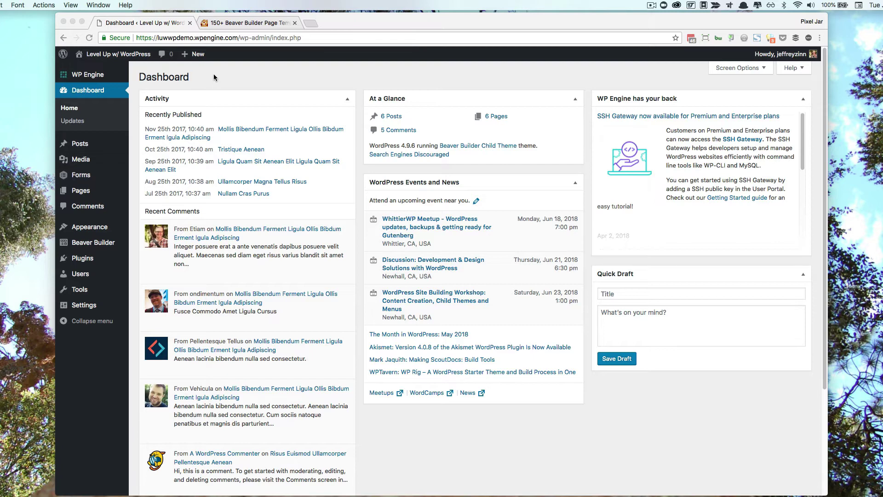
# Switch to the '150+ Beaver Builder Page Templates' browser tab of the PowerPack site.
pyautogui.click(244, 24)
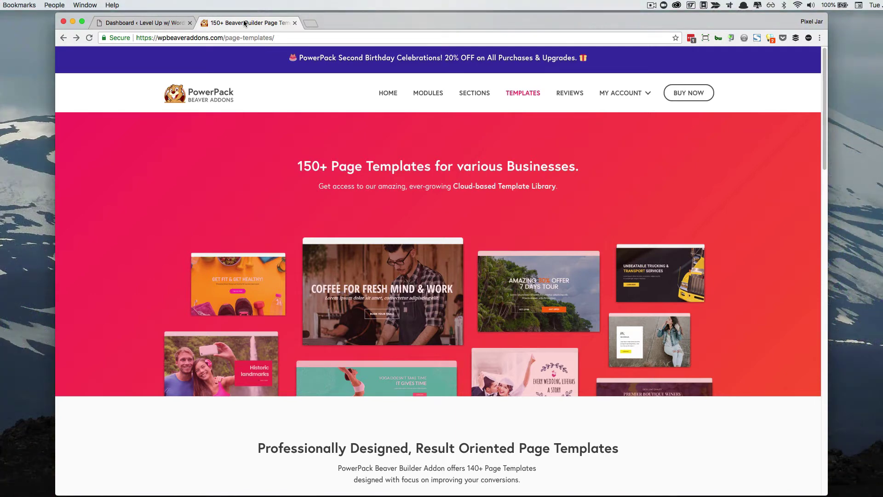
# Return to the Dashboard tab of the Level Up w/ WordPress site.
pyautogui.click(156, 26)
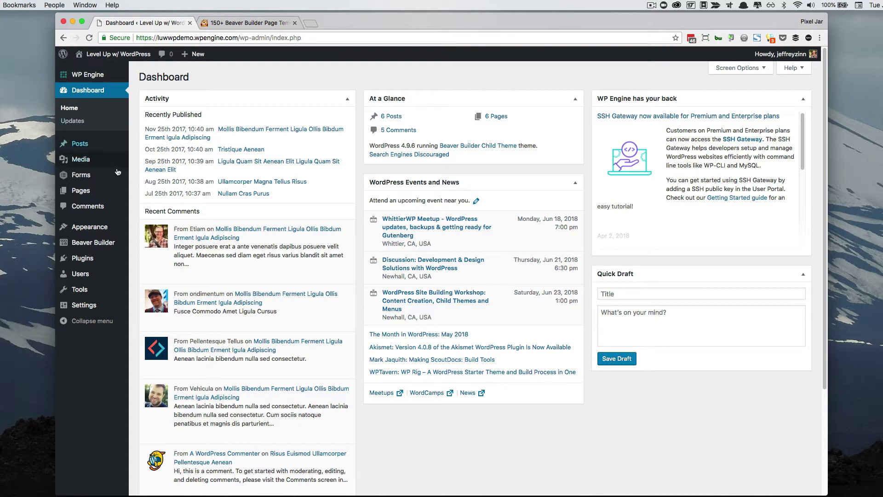
# Open the About page from the Pages list in the Beaver Builder editor.
pyautogui.click(110, 190)
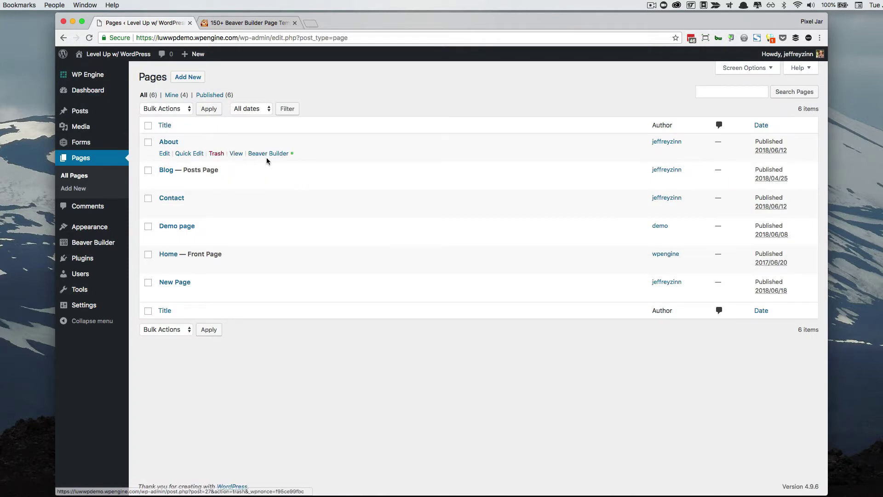
pyautogui.click(268, 155)
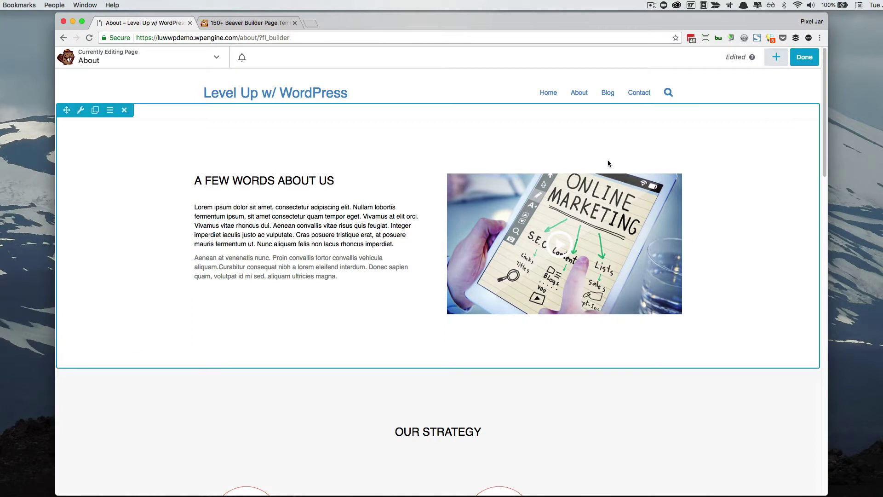
# Filter the builder's module panel to the PowerPack Modules group and browse it, then switch to the templates site.
pyautogui.click(776, 59)
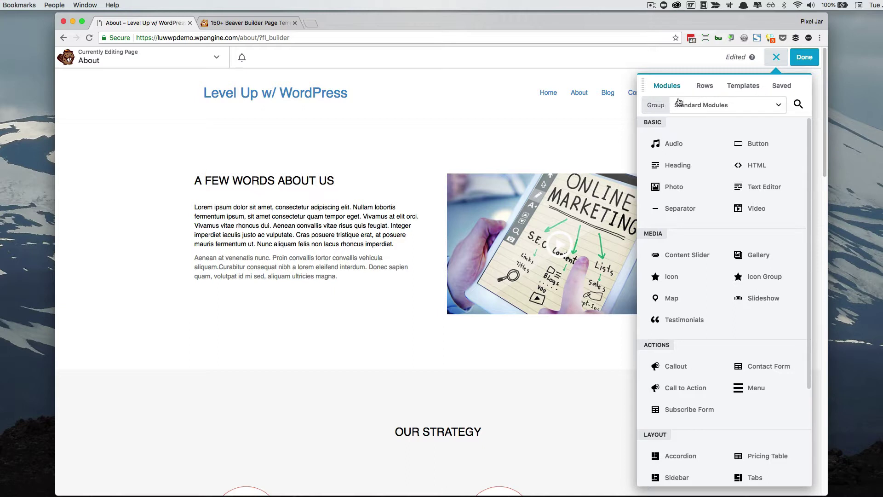
pyautogui.click(703, 107)
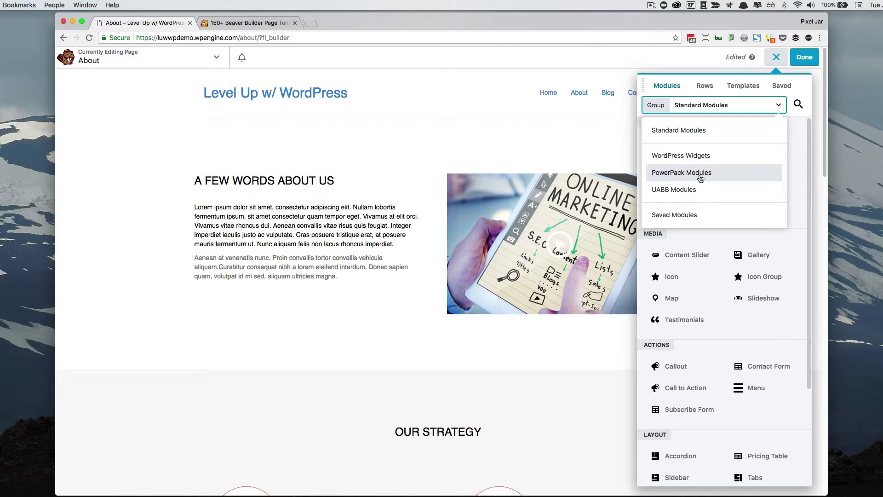
pyautogui.click(687, 176)
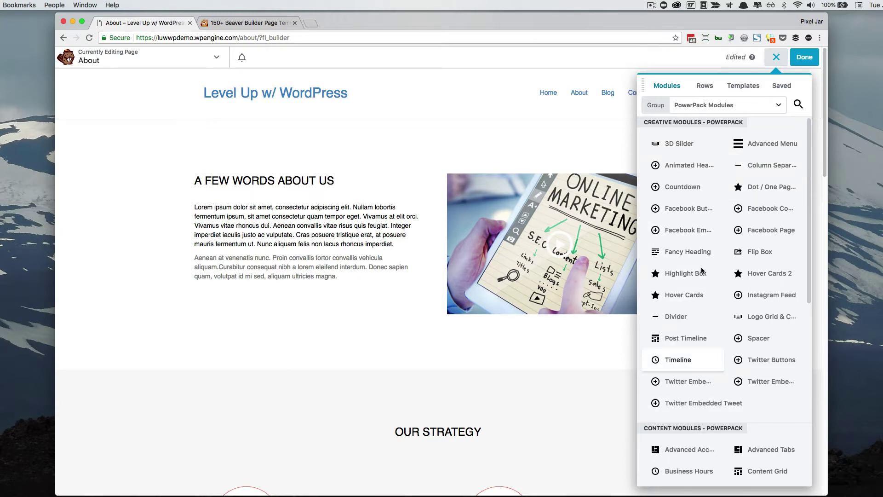
pyautogui.scroll(-2, 738, 316)
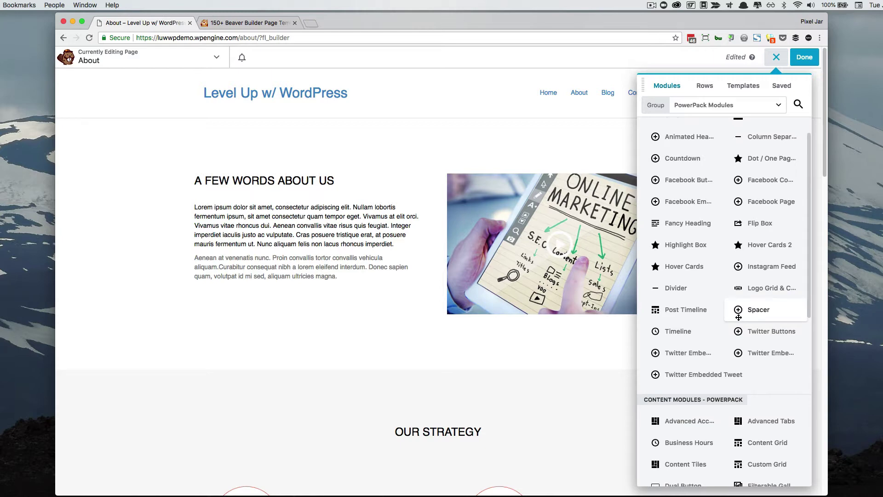
pyautogui.click(276, 27)
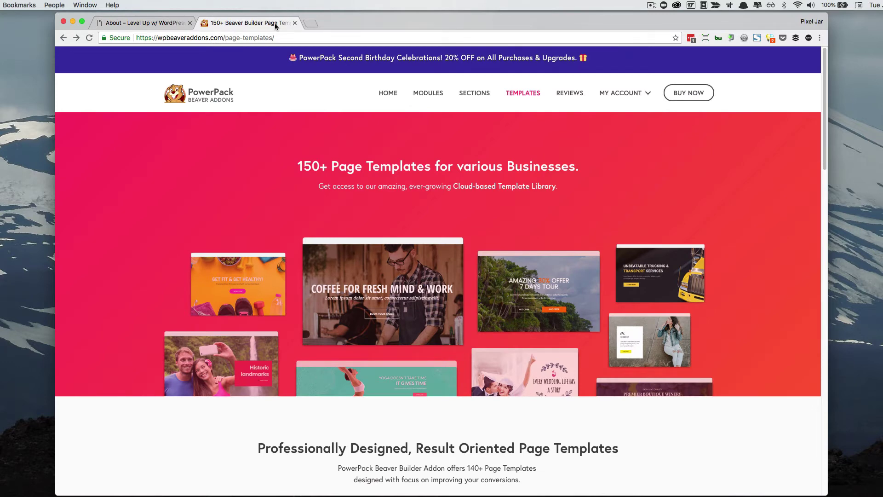
# Search the PowerPack site's modules for 'butto' and view the Dual Button demo, then return to the About page.
pyautogui.click(429, 93)
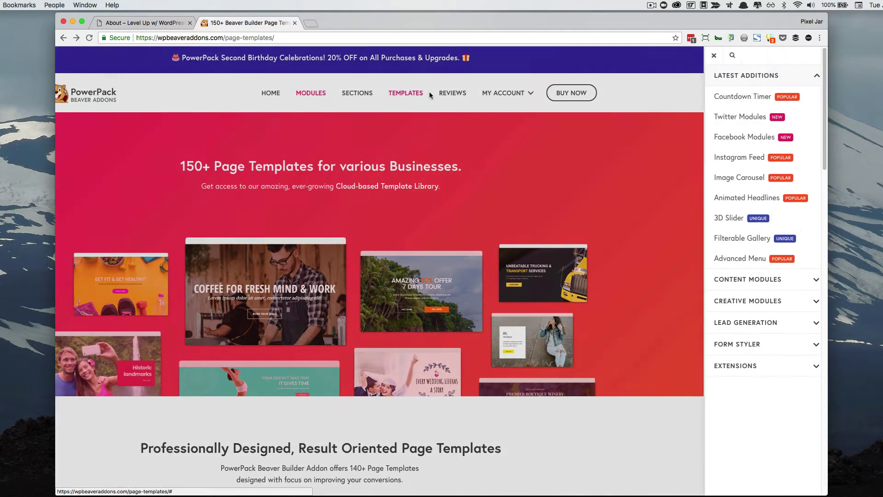
pyautogui.click(744, 53)
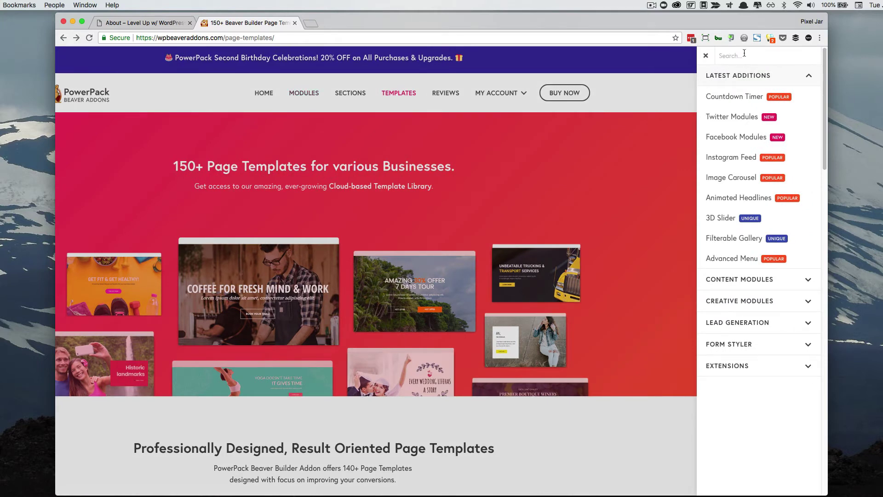
pyautogui.write('butt')
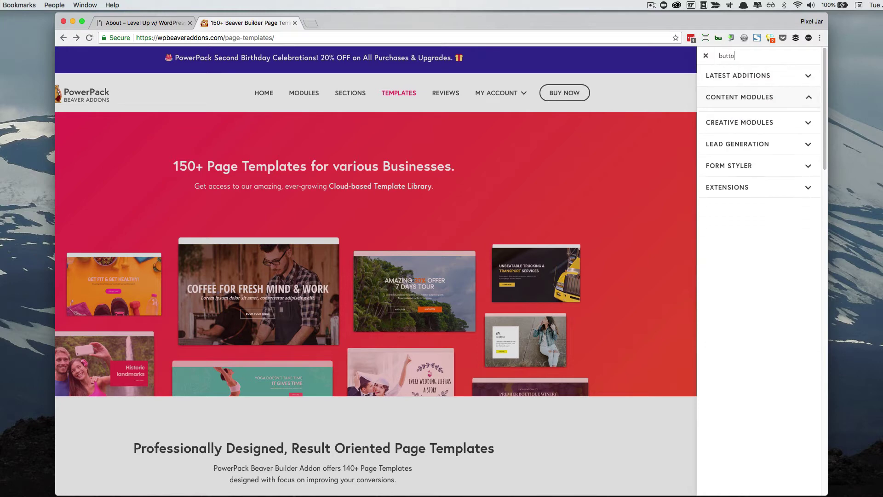
pyautogui.write('o')
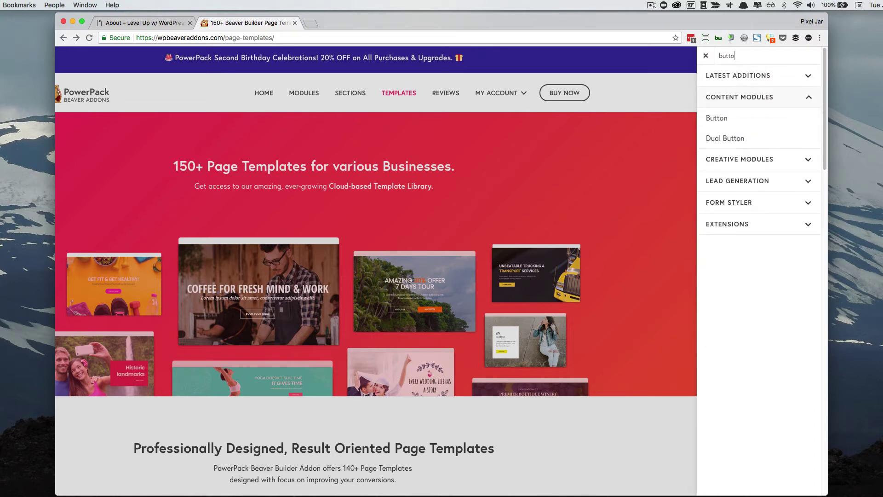
pyautogui.click(720, 143)
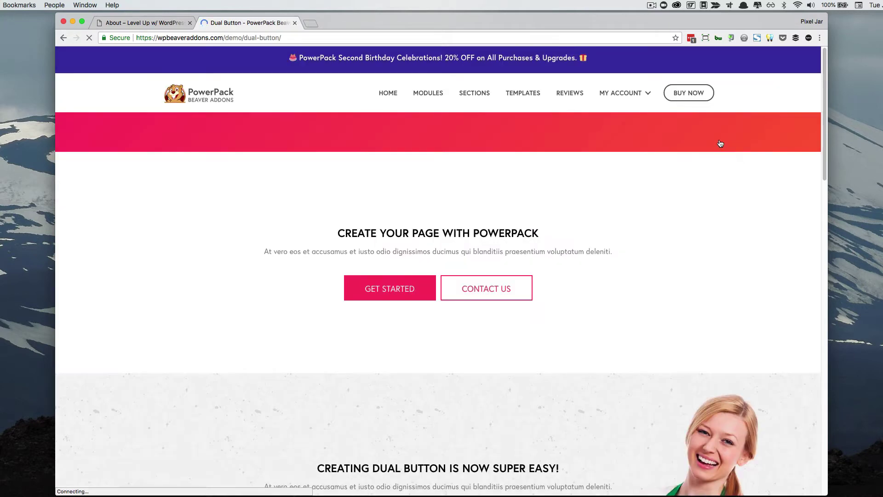
pyautogui.moveTo(825, 168); pyautogui.dragTo(813, 304)
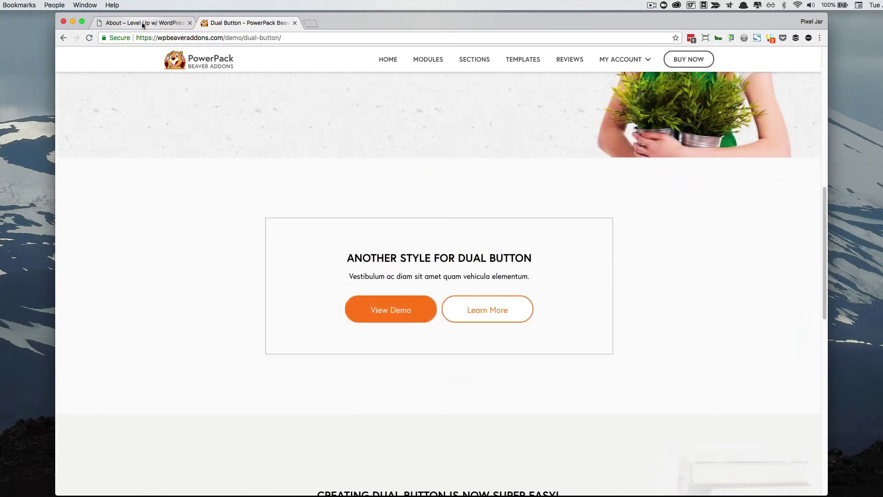
pyautogui.click(143, 26)
# Search the builder modules for 'dual' and drag the PowerPack Dual Button onto the About page row.
pyautogui.click(799, 105)
pyautogui.write('dua')
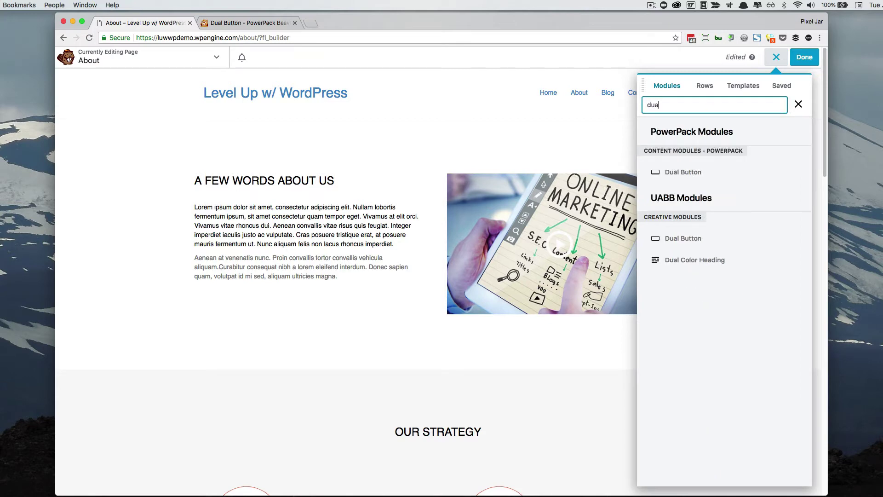
pyautogui.write('l')
pyautogui.moveTo(672, 173); pyautogui.dragTo(435, 379)
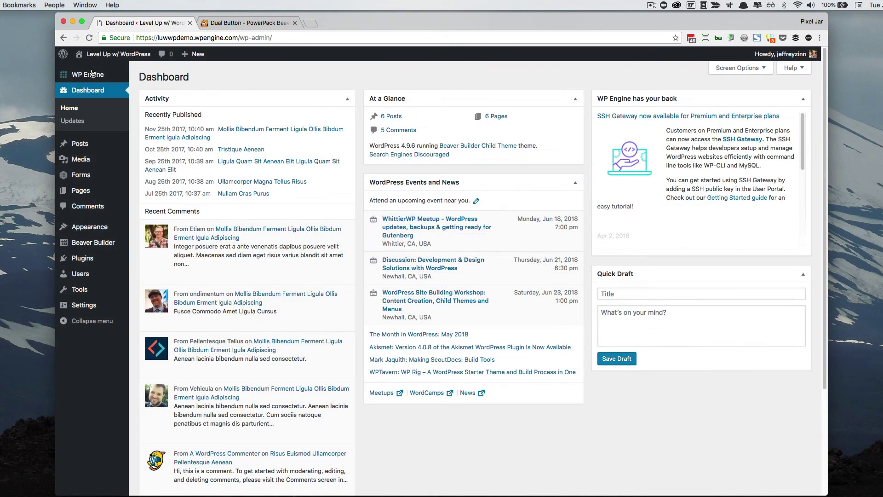
# Open the PowerPack settings page under Settings in the admin sidebar.
pyautogui.moveTo(91, 293)
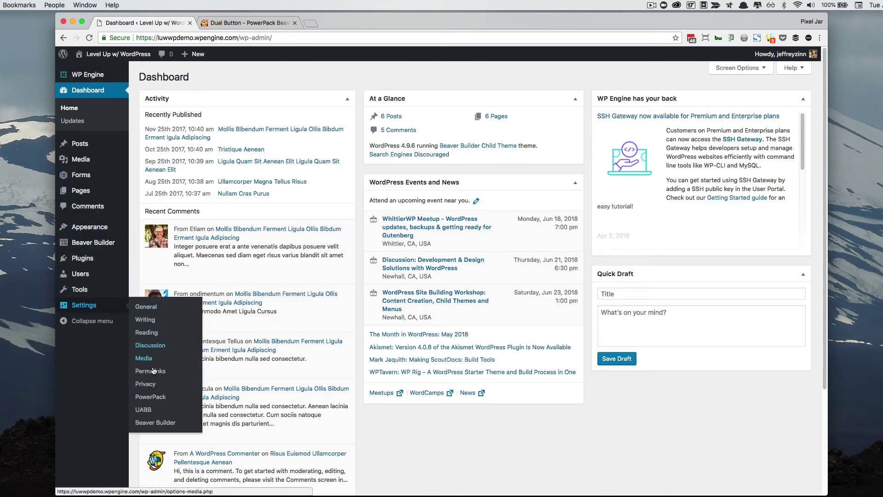
pyautogui.click(150, 397)
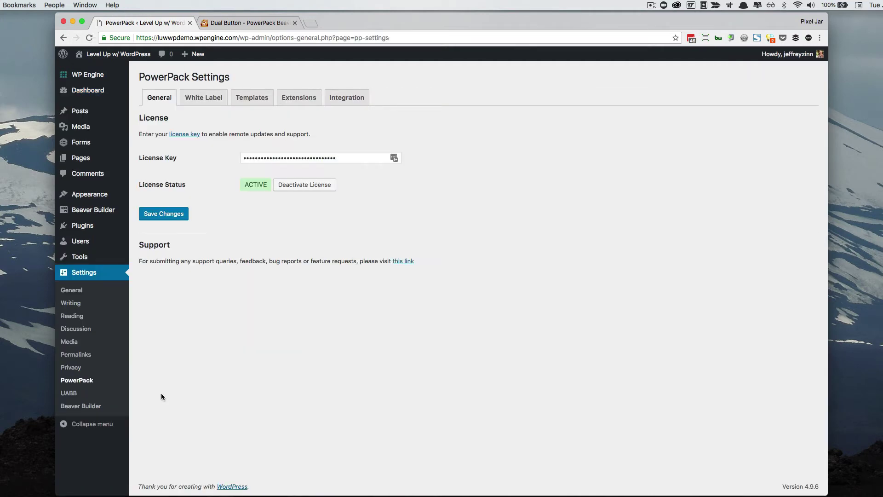
# Review PowerPack's Extensions tab, then bring up the Templates tab's 156 page templates.
pyautogui.click(299, 99)
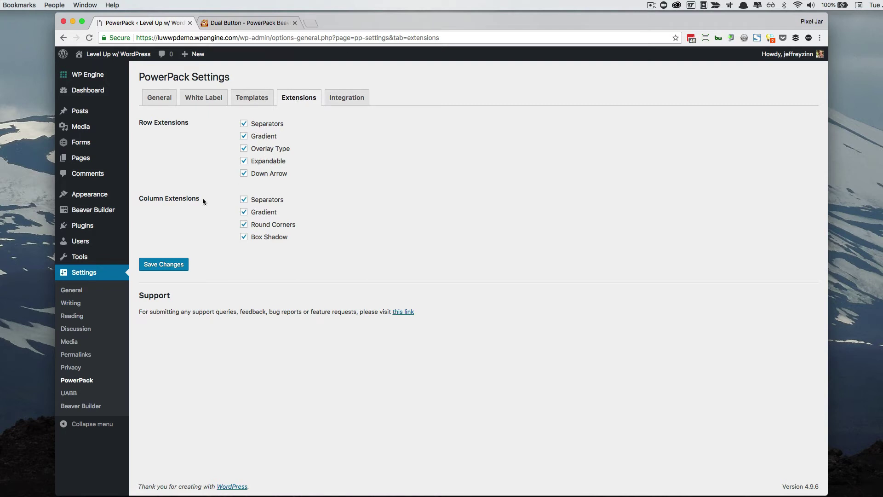
pyautogui.click(256, 99)
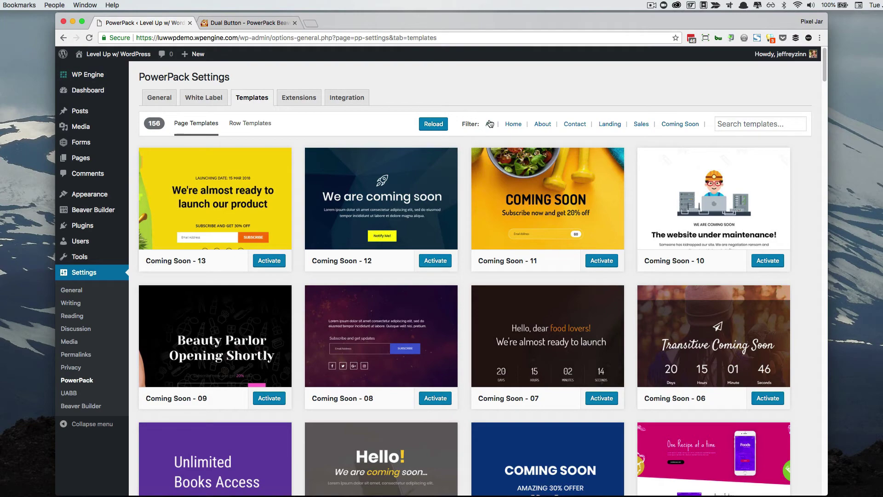
# Filter templates to About and activate Finance - About, then open the Beaver Builder settings page.
pyautogui.click(543, 125)
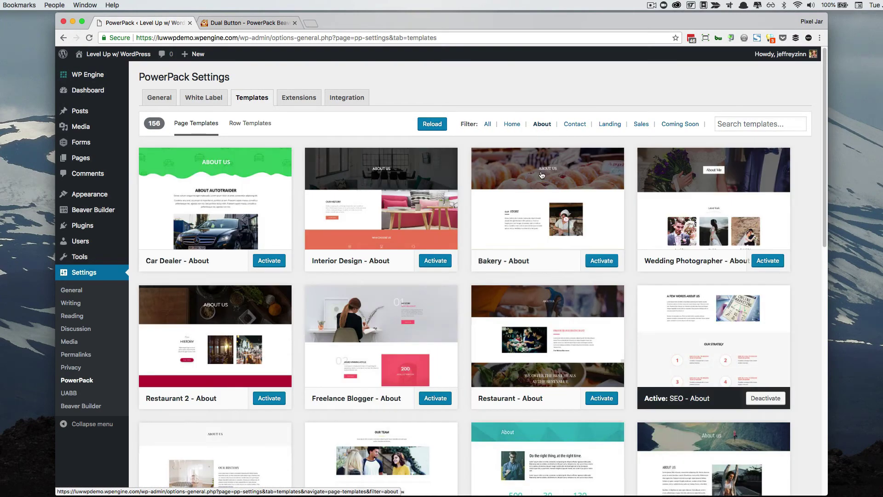
pyautogui.scroll(-5, 542, 193)
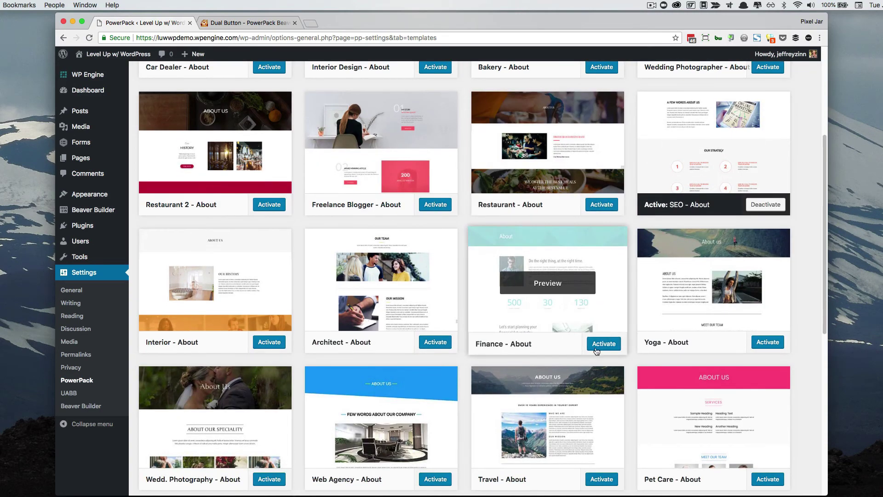
pyautogui.click(601, 348)
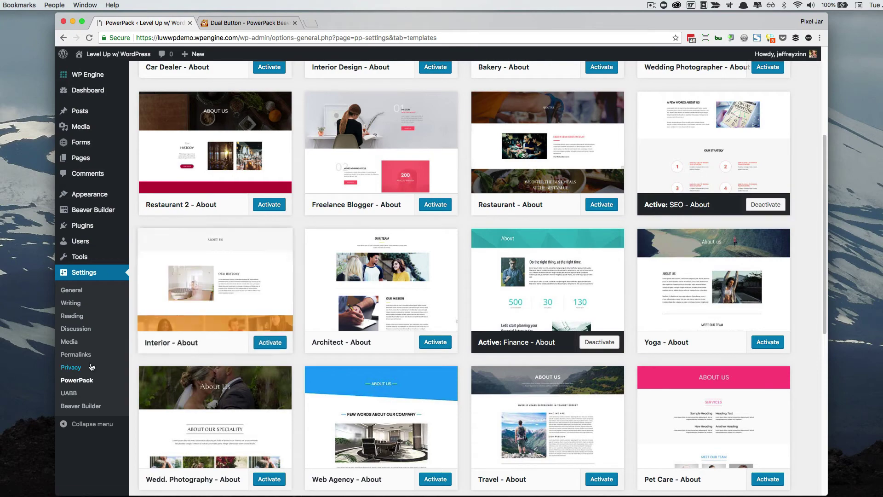
pyautogui.click(80, 407)
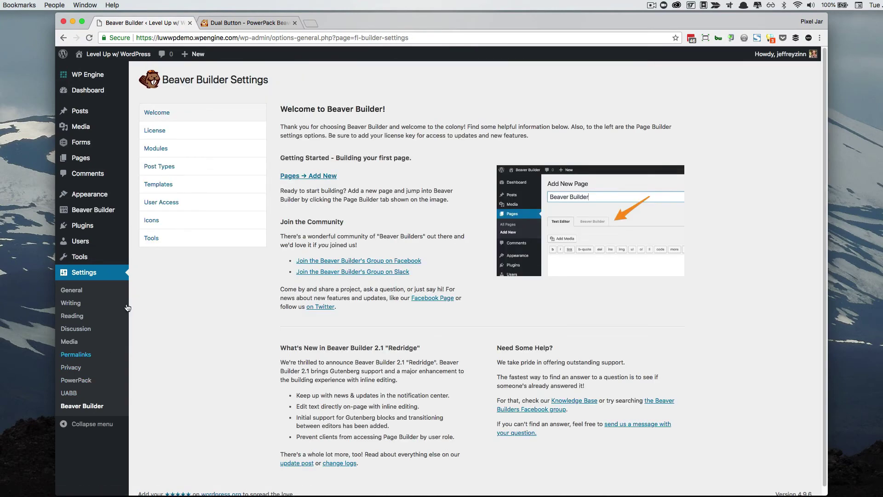
# In the Modules tab, uncheck the PowerPack Business Hours, Content Grid and Content Tiles modules.
pyautogui.click(180, 150)
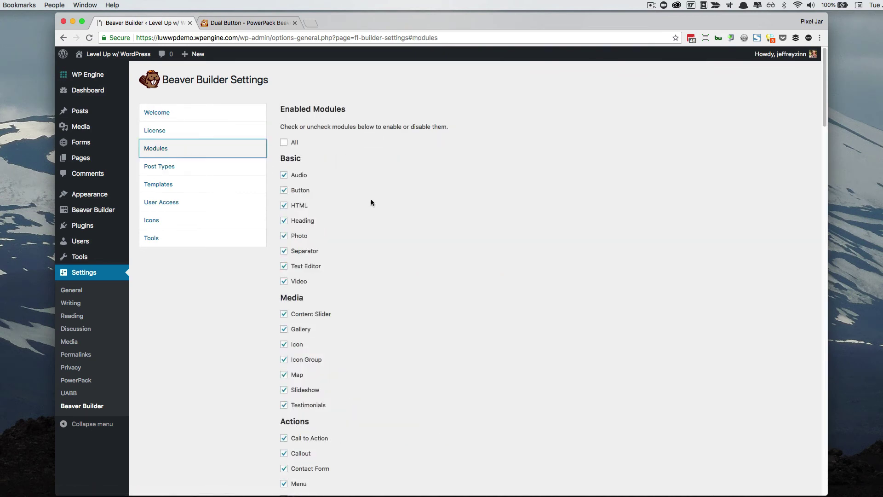
pyautogui.scroll(-5, 371, 200)
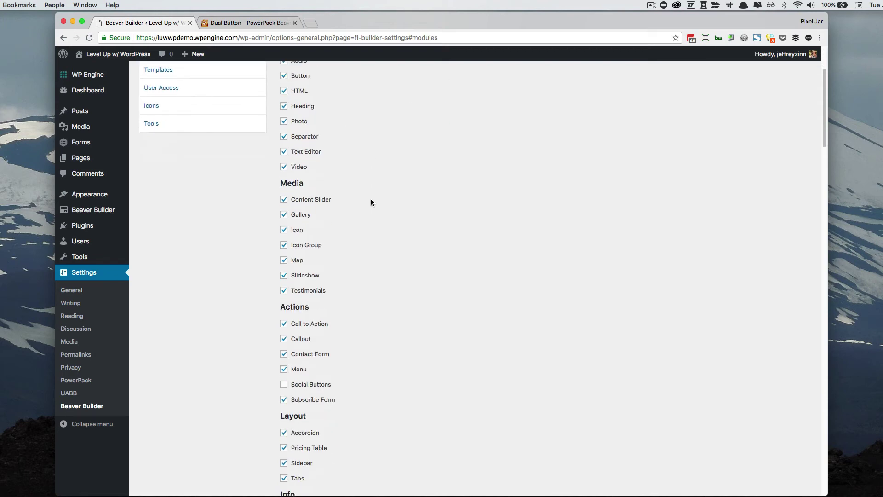
pyautogui.scroll(-10, 371, 200)
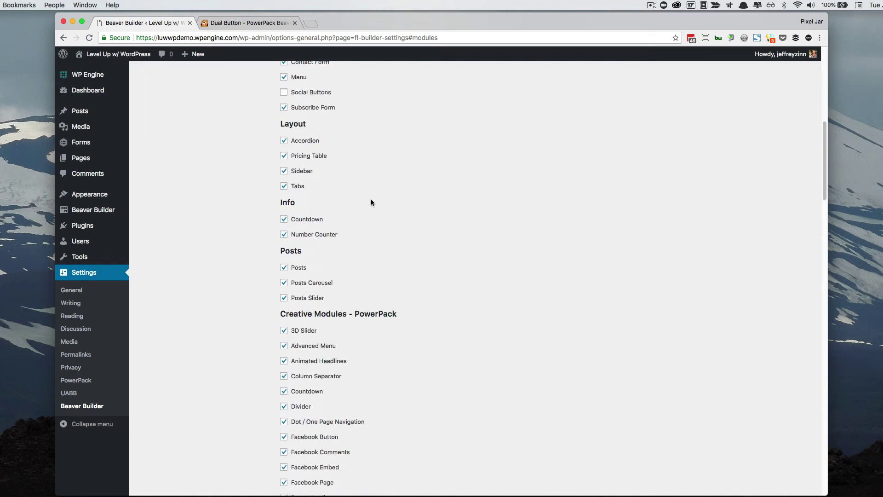
pyautogui.scroll(-1, 371, 203)
pyautogui.moveTo(280, 299); pyautogui.dragTo(393, 300)
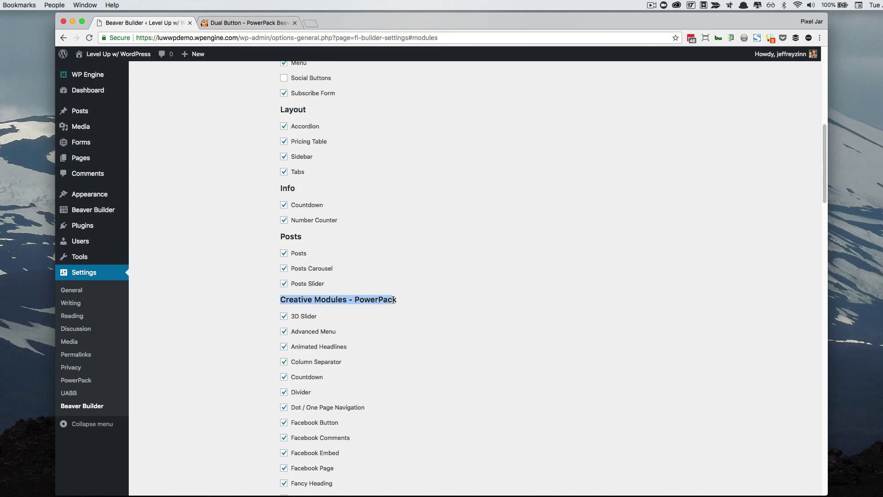
pyautogui.scroll(-15, 396, 299)
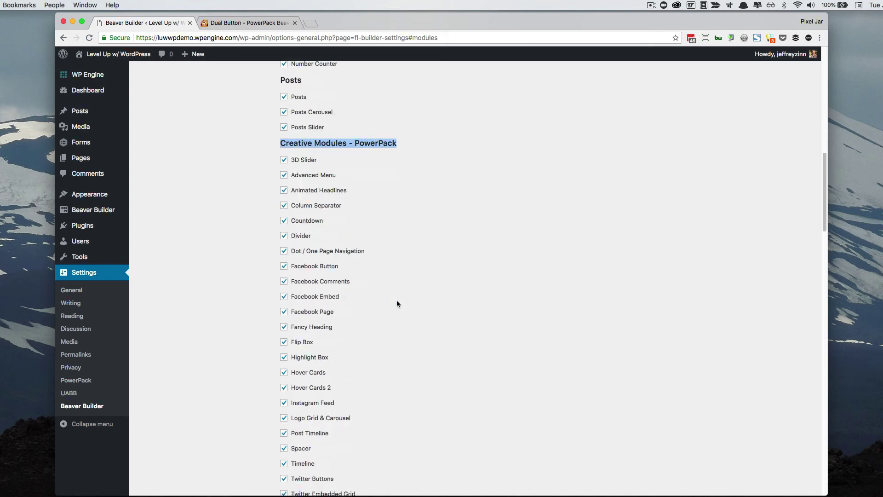
pyautogui.moveTo(280, 252); pyautogui.dragTo(396, 251)
pyautogui.scroll(-2, 399, 248)
pyautogui.scroll(-1, 400, 252)
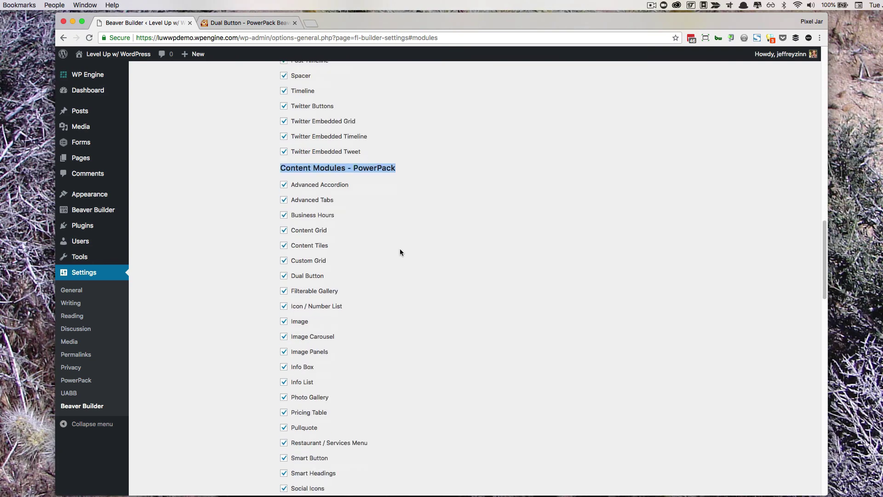
pyautogui.click(284, 215)
pyautogui.click(285, 230)
pyautogui.click(285, 245)
# Save the module settings and return to the PowerPack settings page.
pyautogui.scroll(-15, 325, 269)
pyautogui.scroll(-10, 325, 269)
pyautogui.click(318, 451)
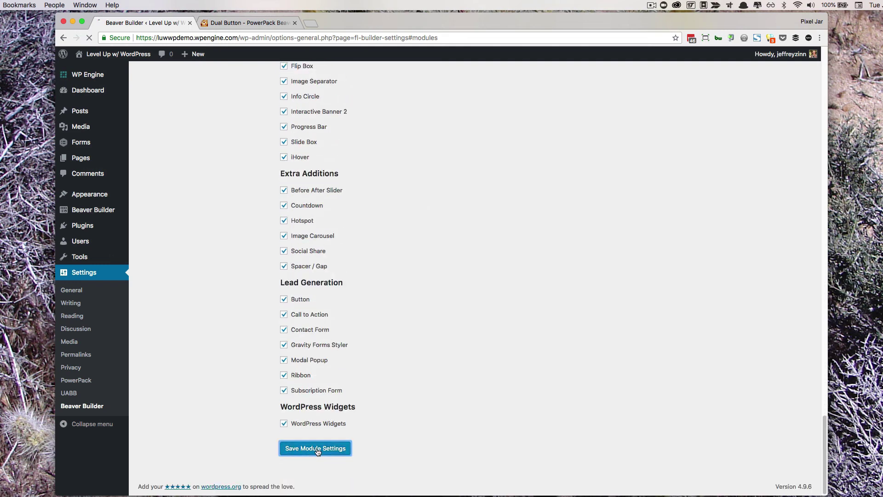
pyautogui.click(90, 382)
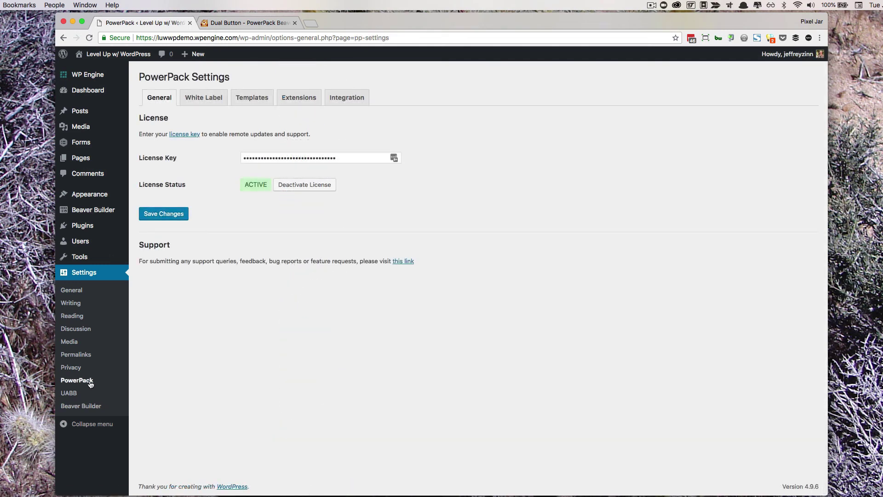